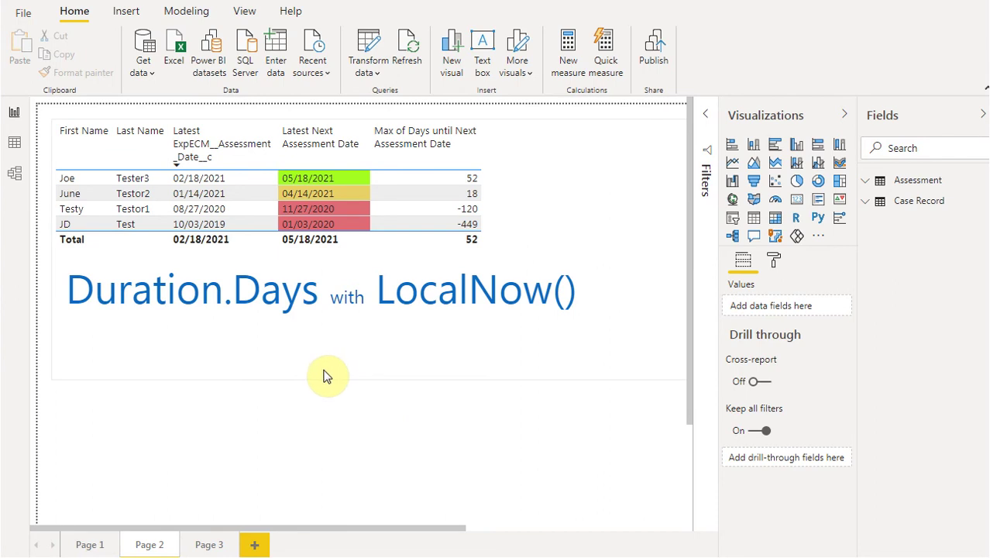
Switch to the Power Query Editor and start a custom column named "Days until Next Assessment" in the Assessment query
key(alt+Tab)
key(alt+Tab)
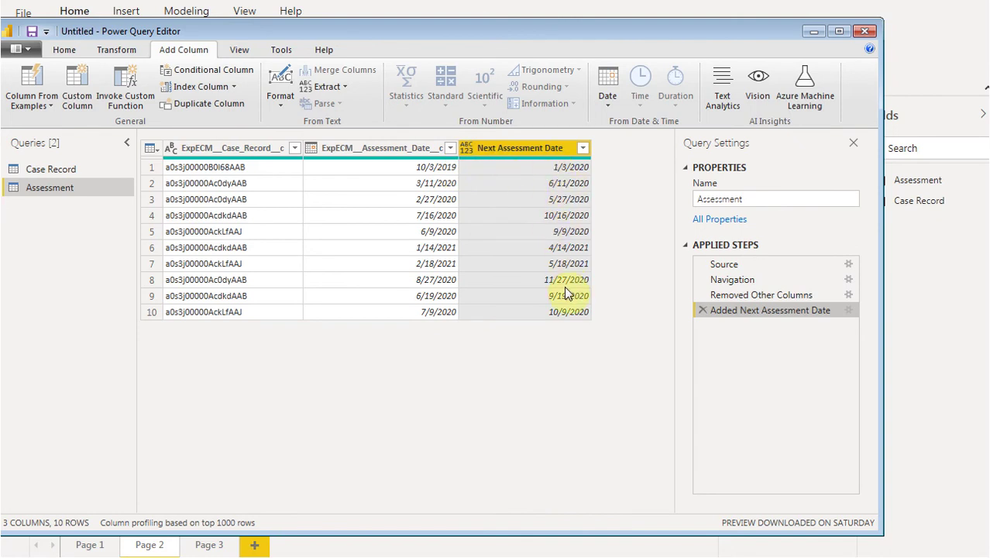
click(65, 77)
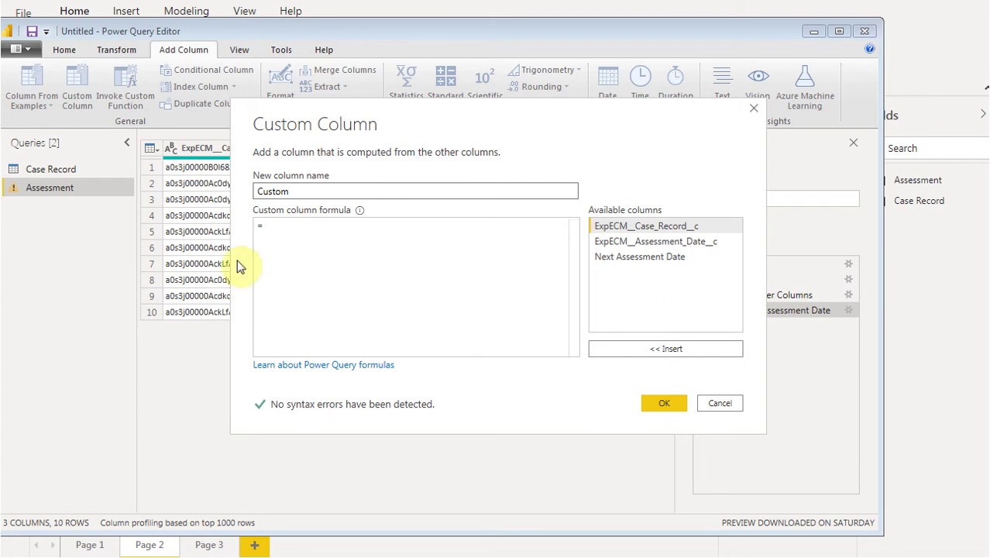
drag(288, 190, 198, 193)
text(Days until Next Assessment)
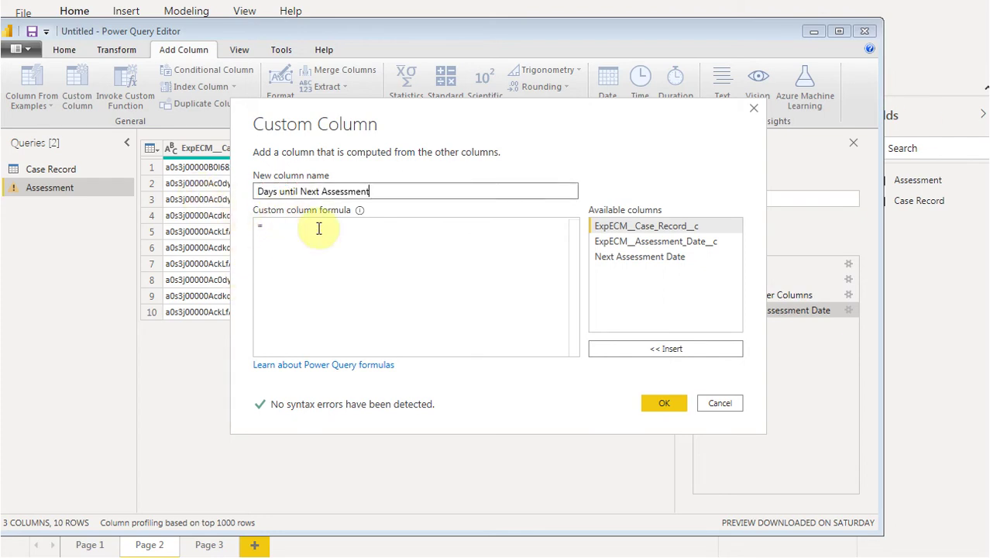
Begin the custom column formula with Duration.Days([Next Assessment Date]-
click(287, 231)
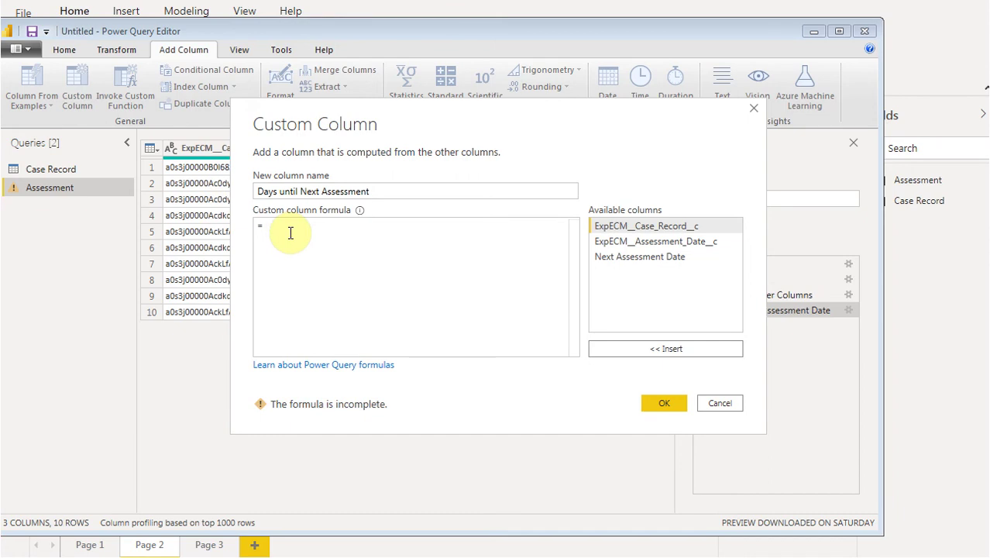
text(Dur)
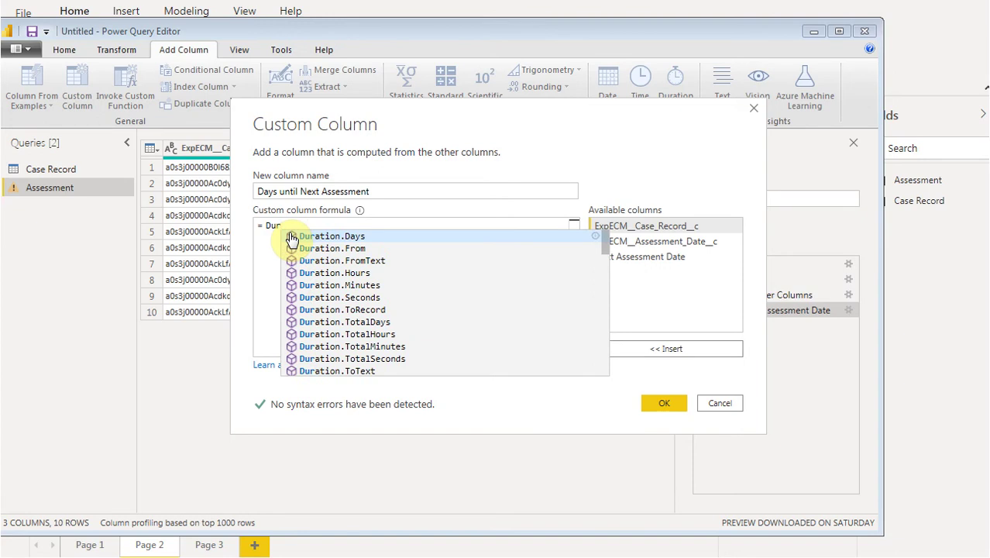
click(317, 237)
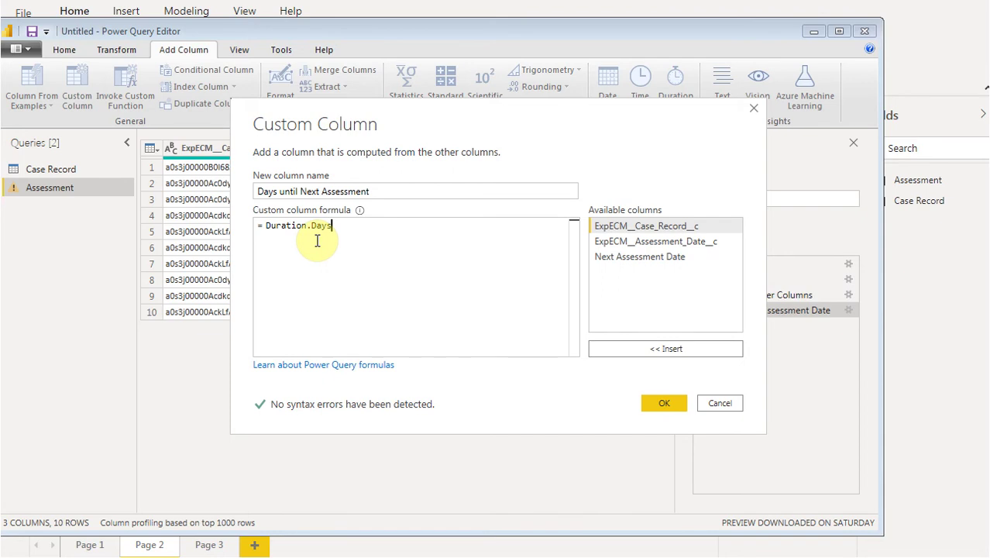
text(()
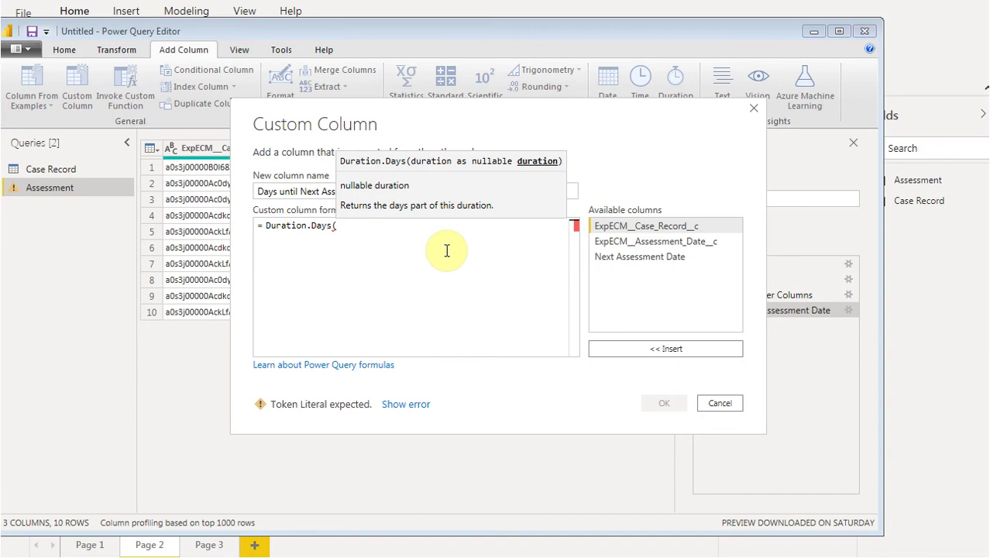
click(604, 258)
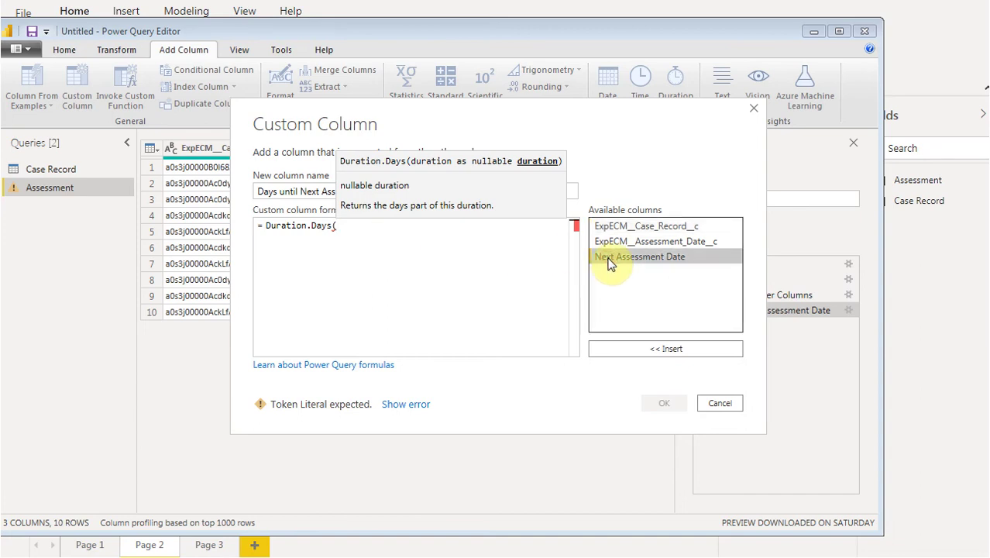
click(640, 353)
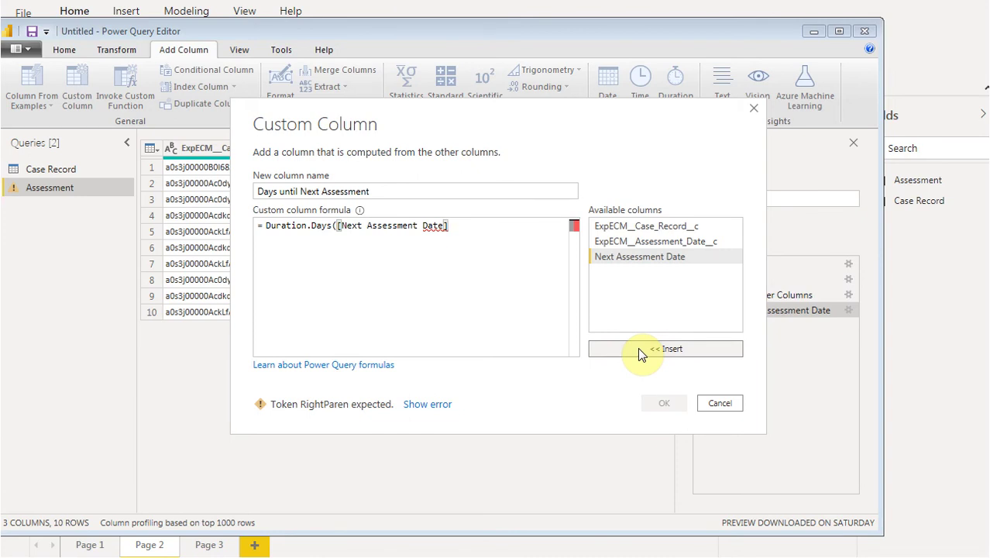
text(-)
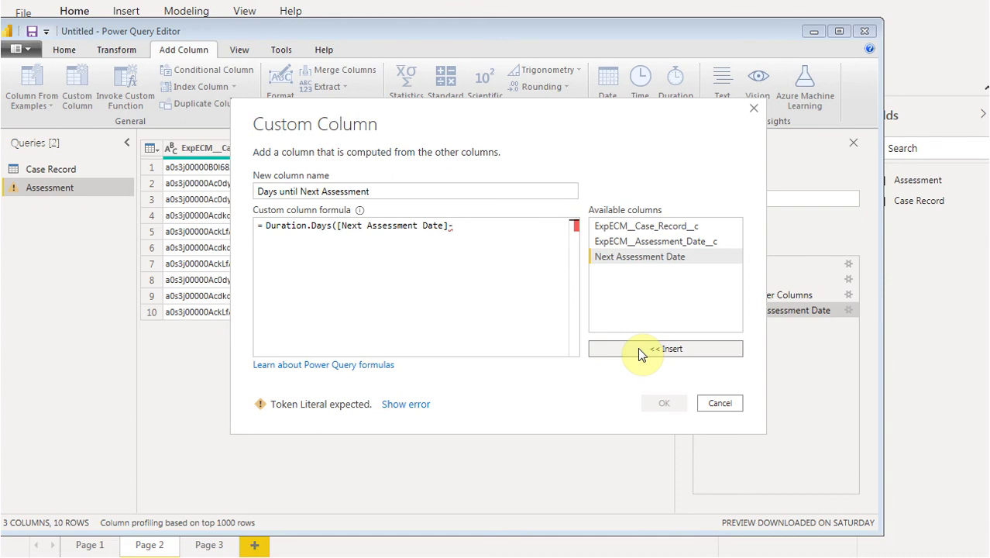
Extend the formula after the minus sign with the current date expression (DateTime.Date(DateTime.LocalNow(
text((Dat)
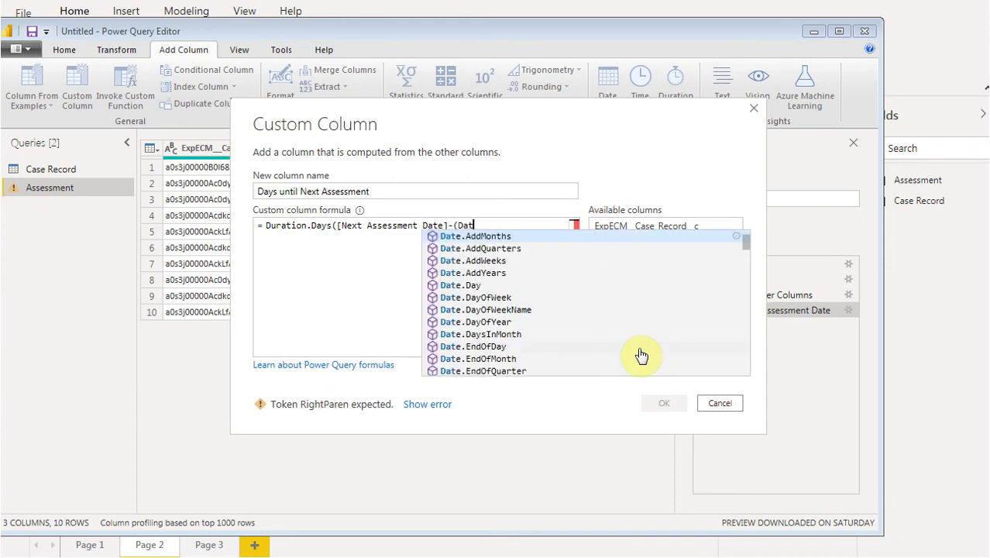
text(et)
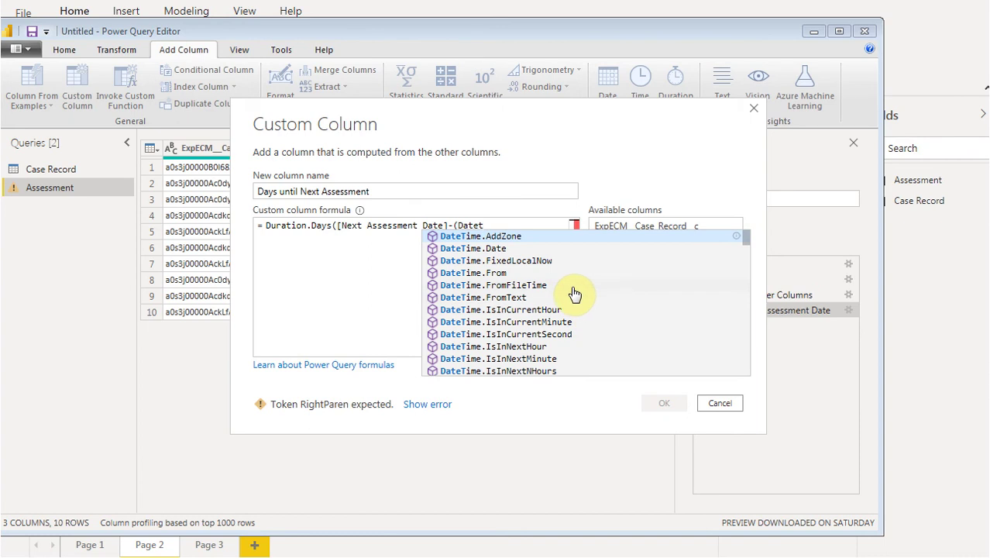
click(489, 250)
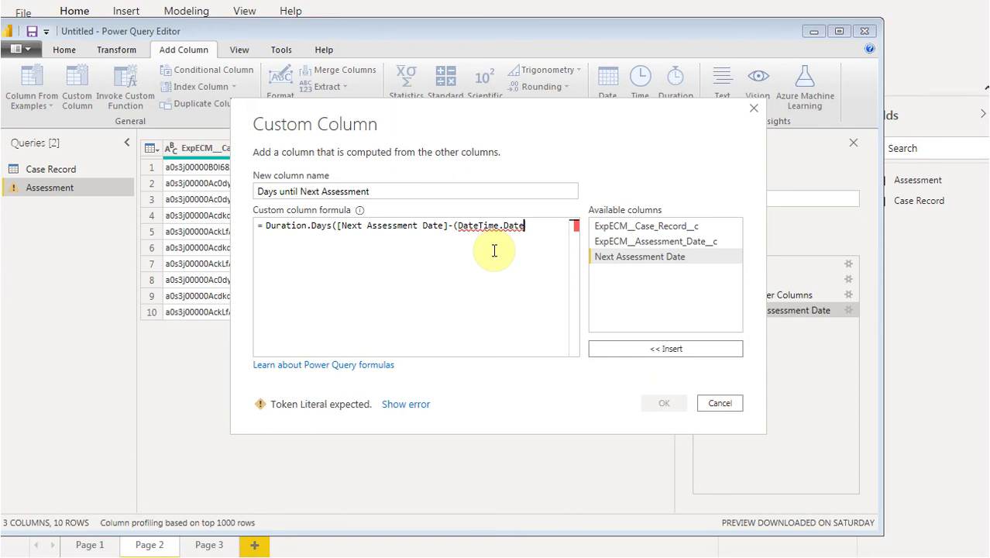
text(()
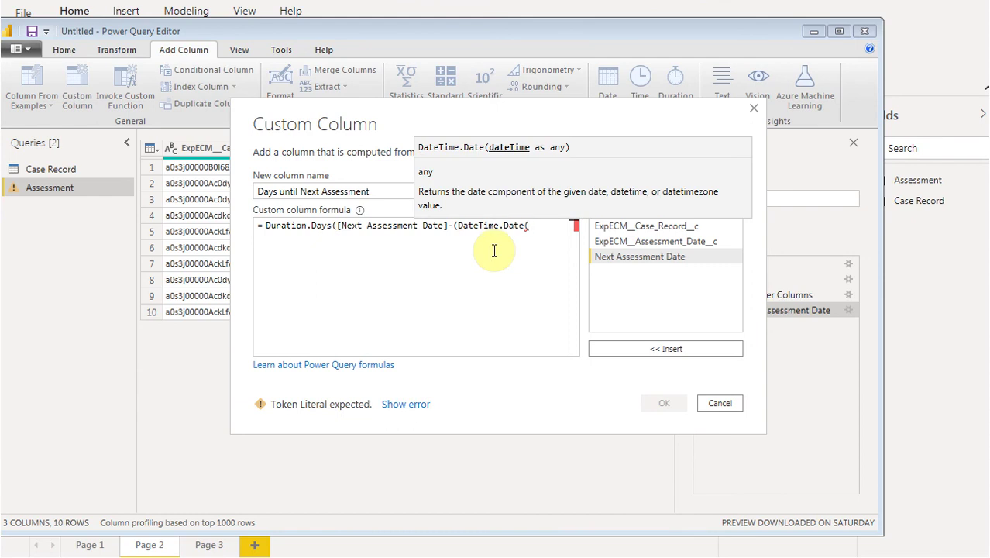
text(date)
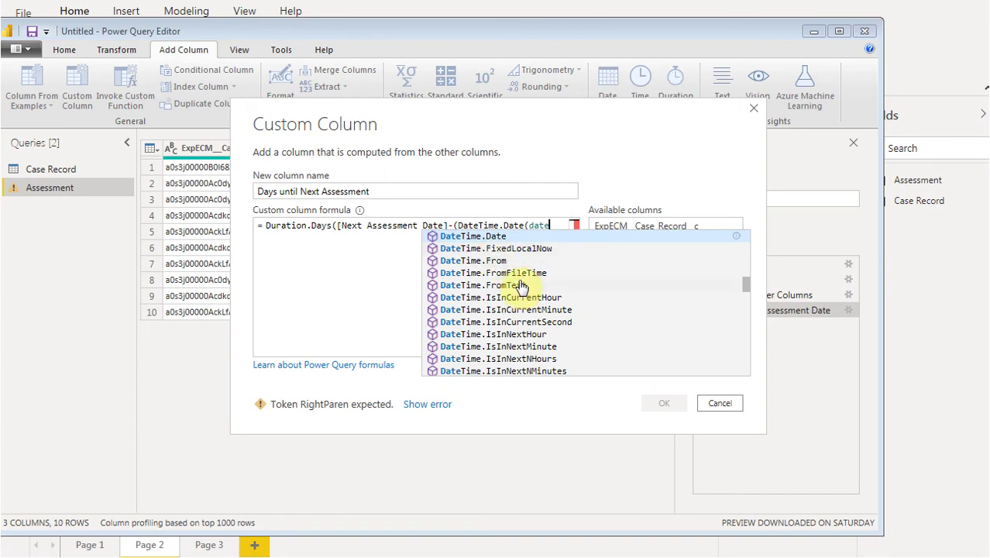
text(time)
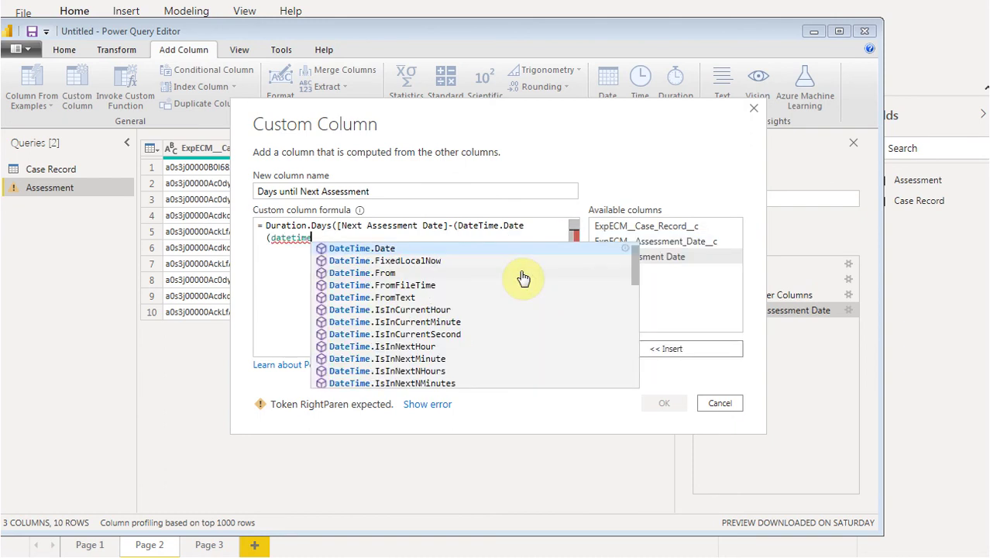
text(.l)
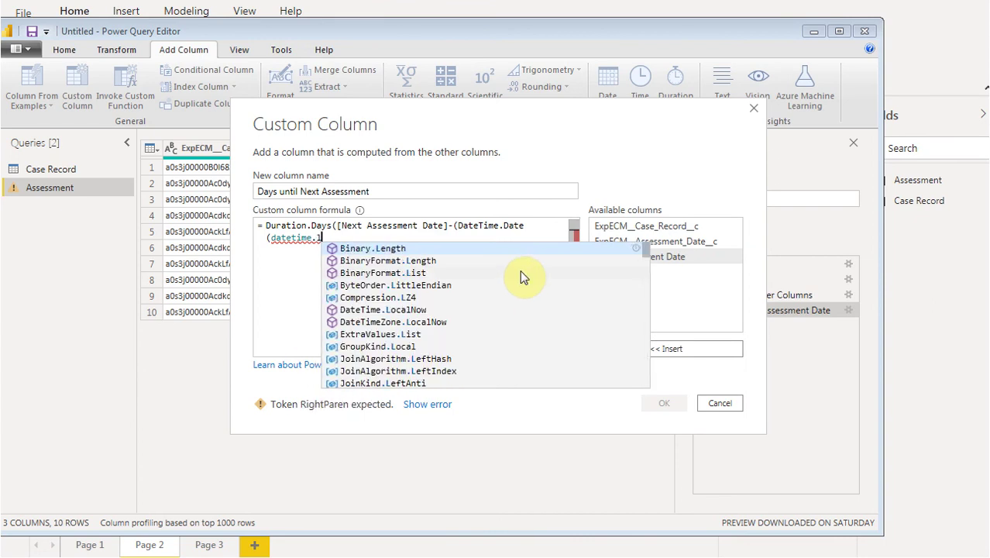
text(o)
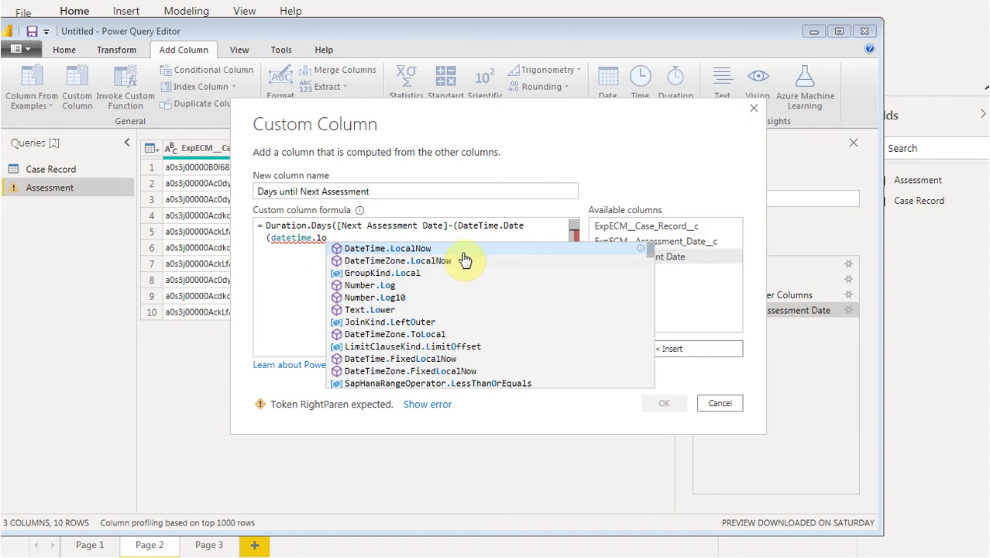
click(404, 248)
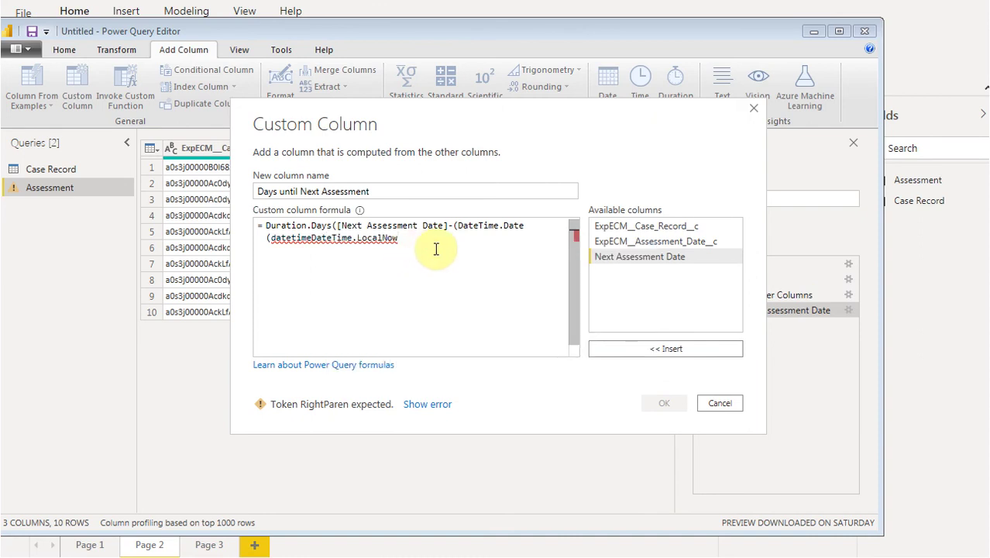
text(()
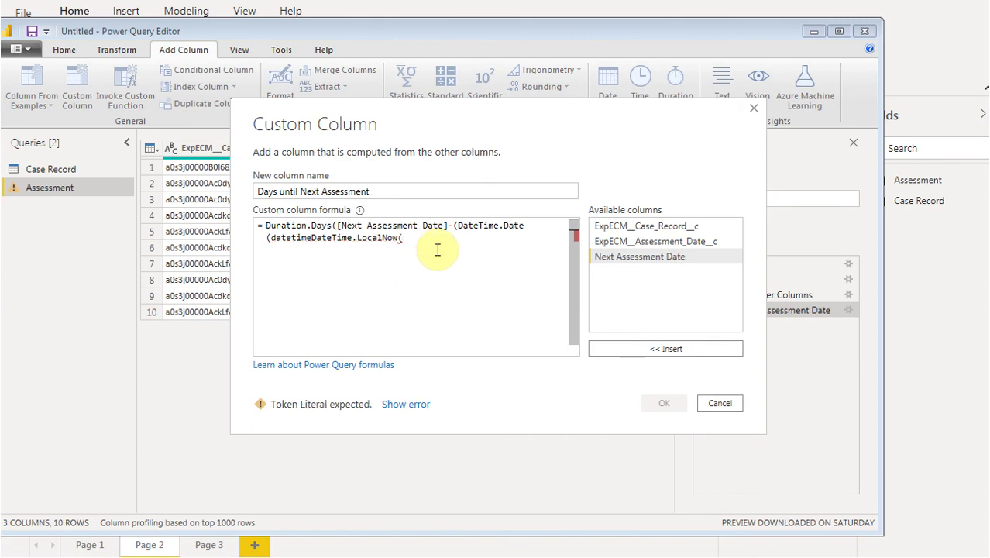
Remove the stray lowercase "datetime" in front of DateTime.LocalNow in the formula
click(311, 238)
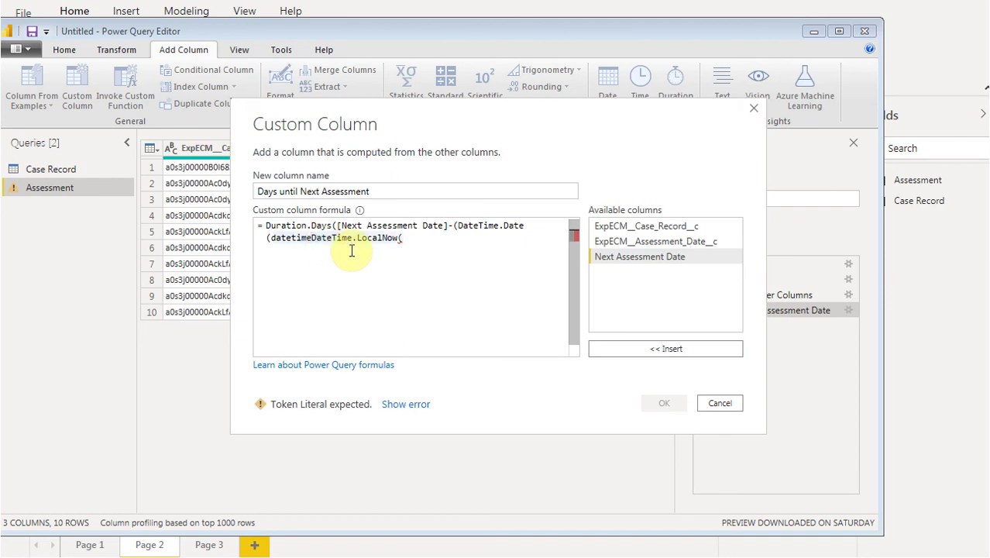
key(BackSpace)
key(BackSpace)
key(BackSpace)
key(BackSpace)
key(BackSpace)
key(BackSpace)
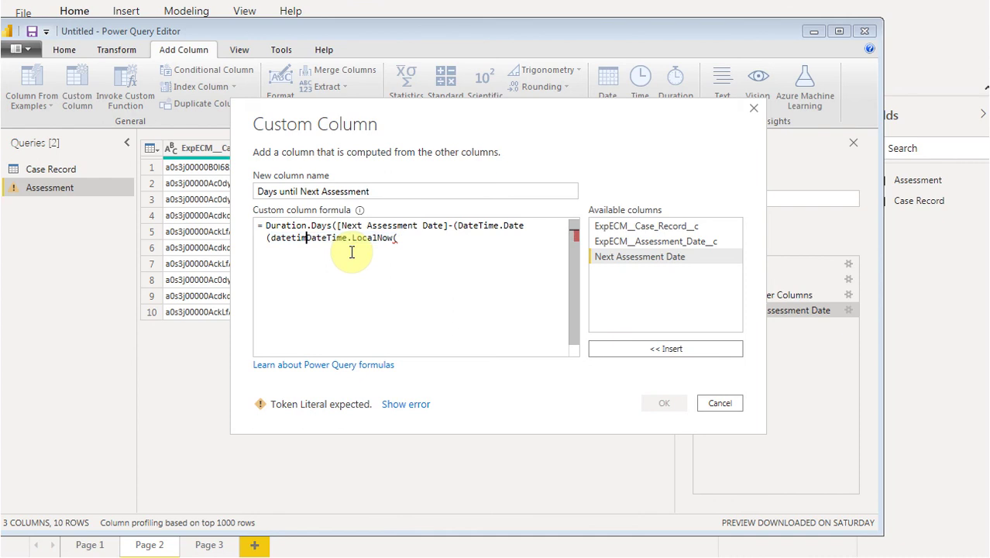
key(BackSpace)
key(BackSpace)
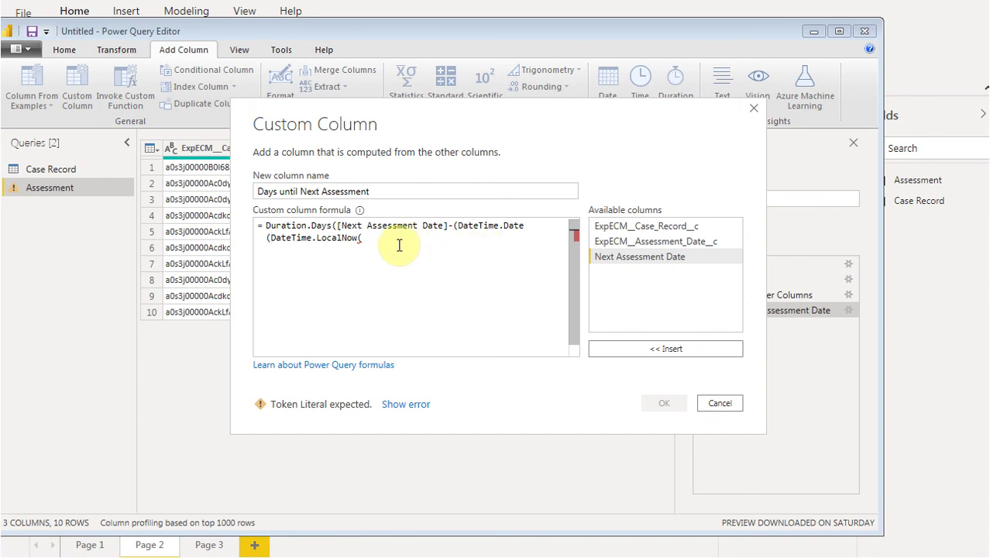
Complete the formula by adding four closing parentheses after DateTime.LocalNow(
click(375, 245)
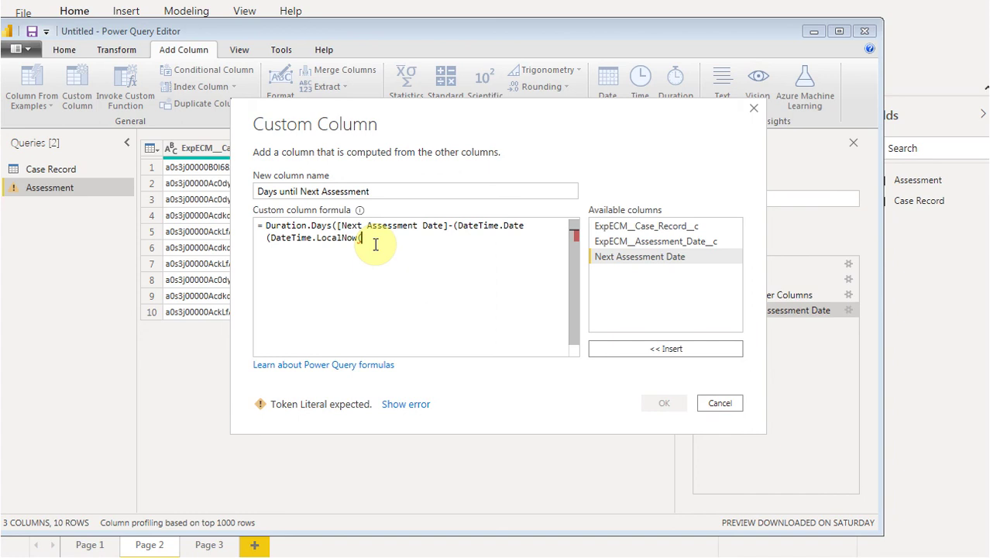
text())
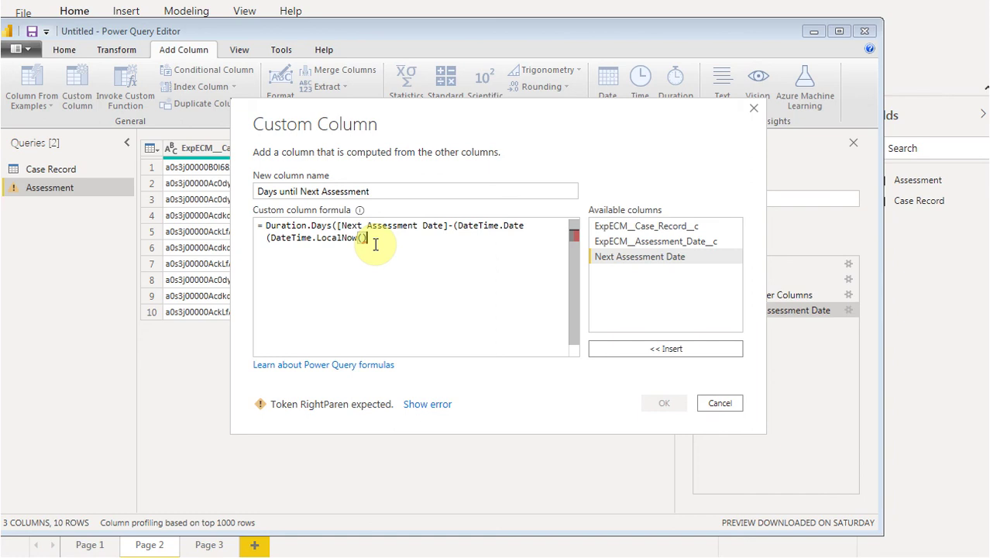
text()))
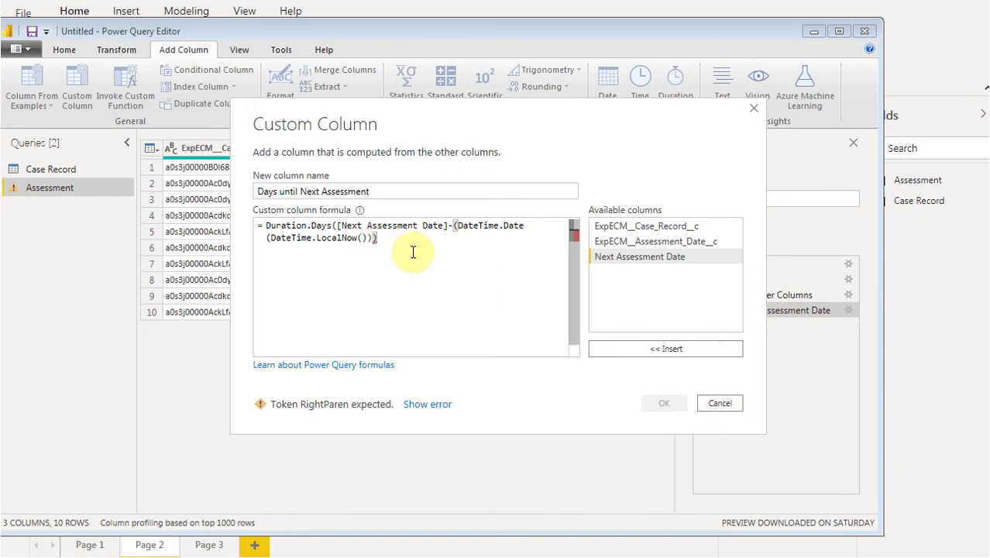
text())
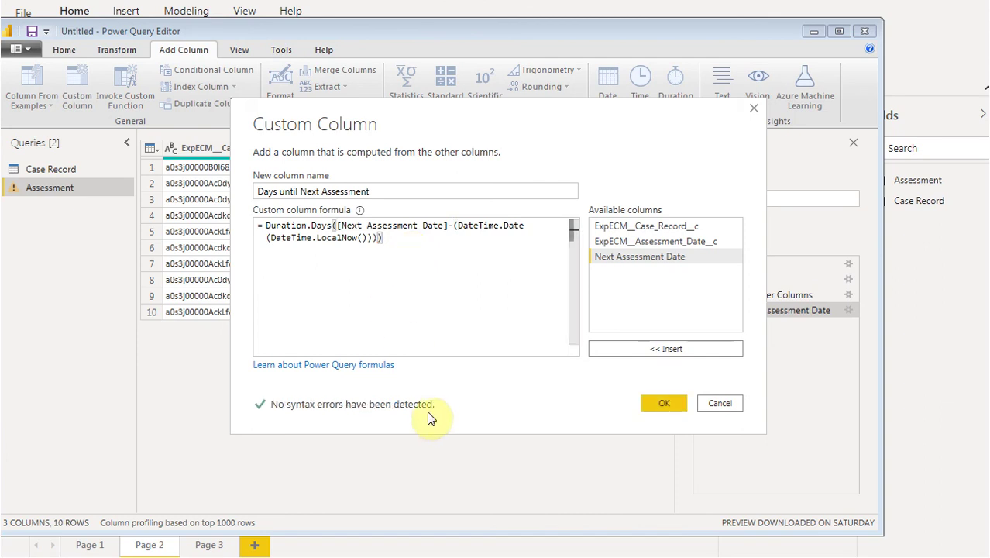
Copy the new column's name to the clipboard and create the custom column
drag(391, 192, 228, 205)
key(ctrl+c)
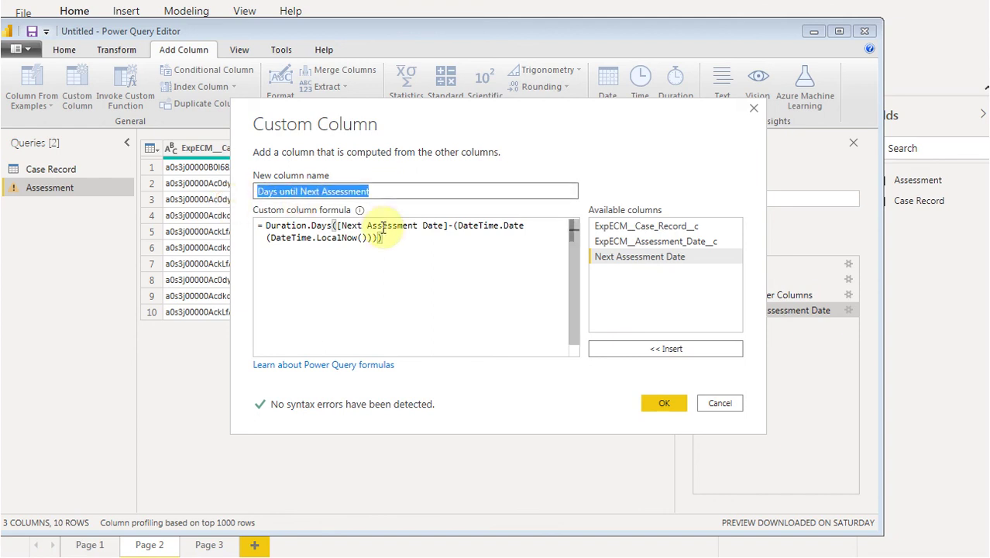
click(656, 404)
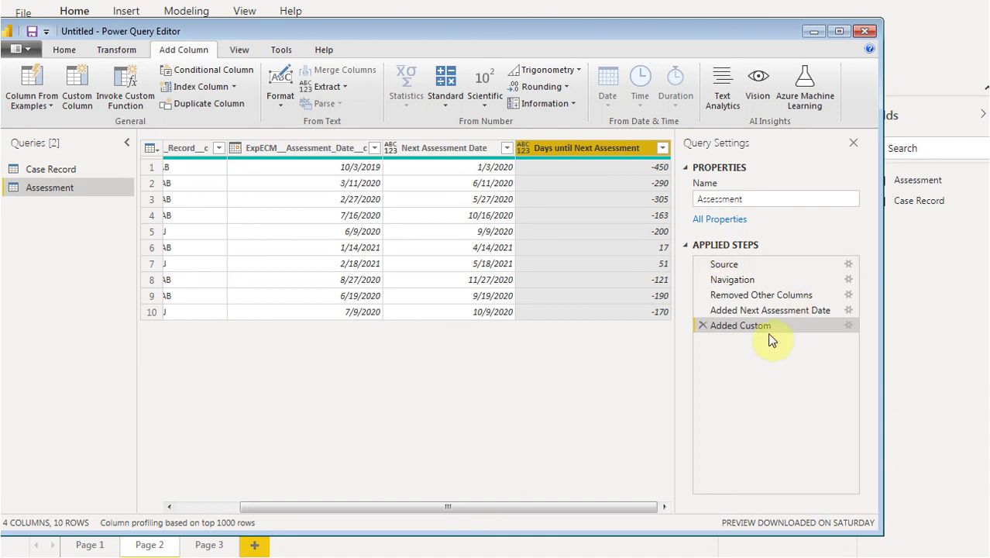
Rename the Added Custom applied step as "Added Days until Next Assessment", pasting the copied column name
click(747, 328)
right_click(747, 329)
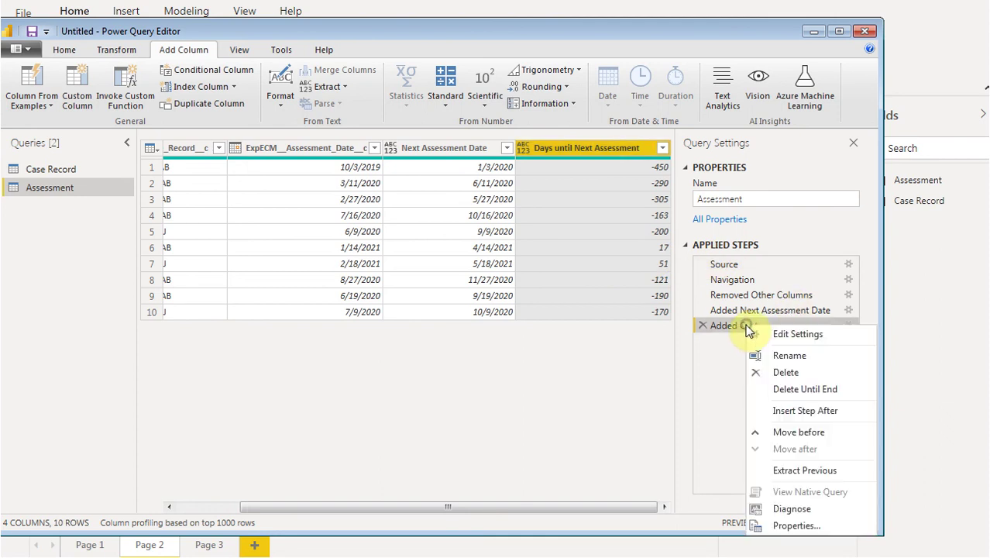
click(787, 352)
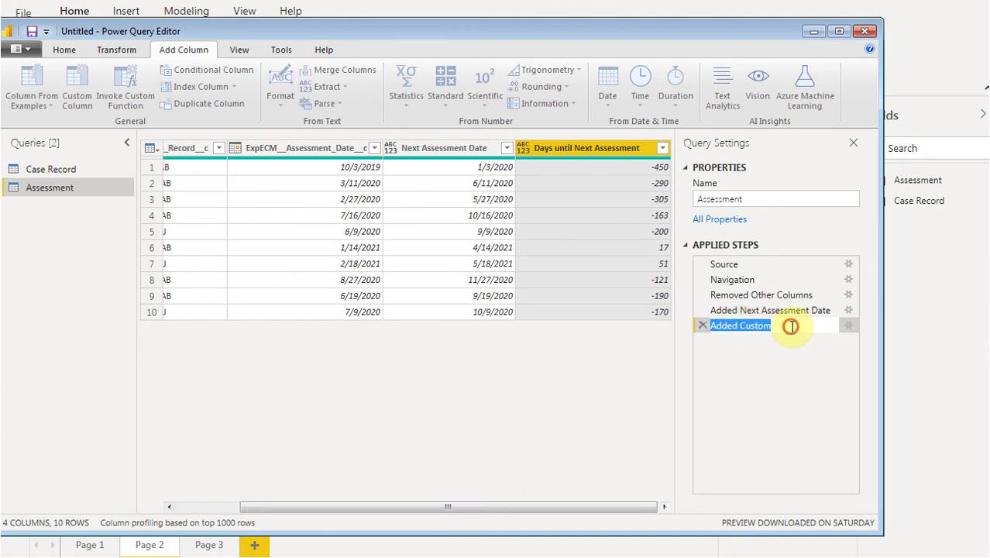
drag(776, 326, 740, 327)
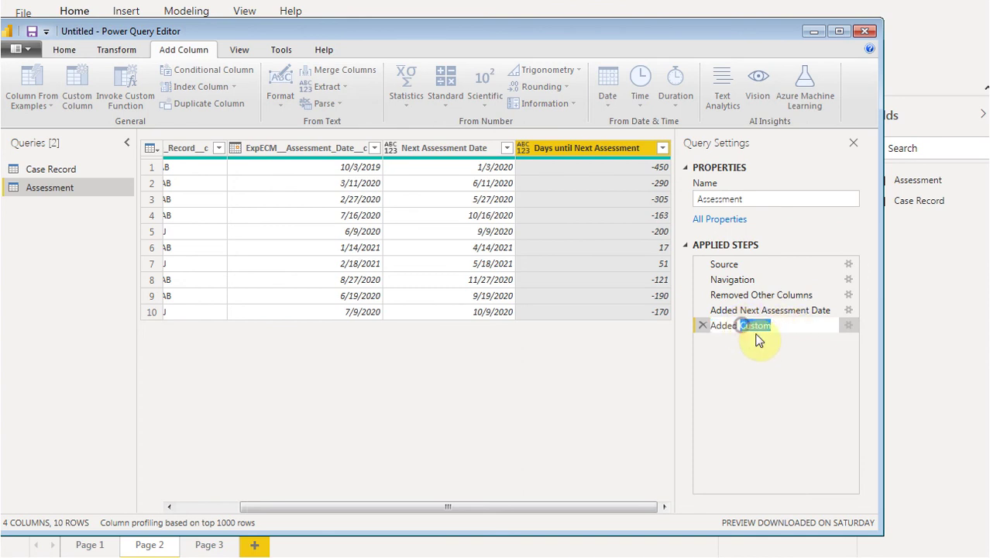
key(ctrl+v)
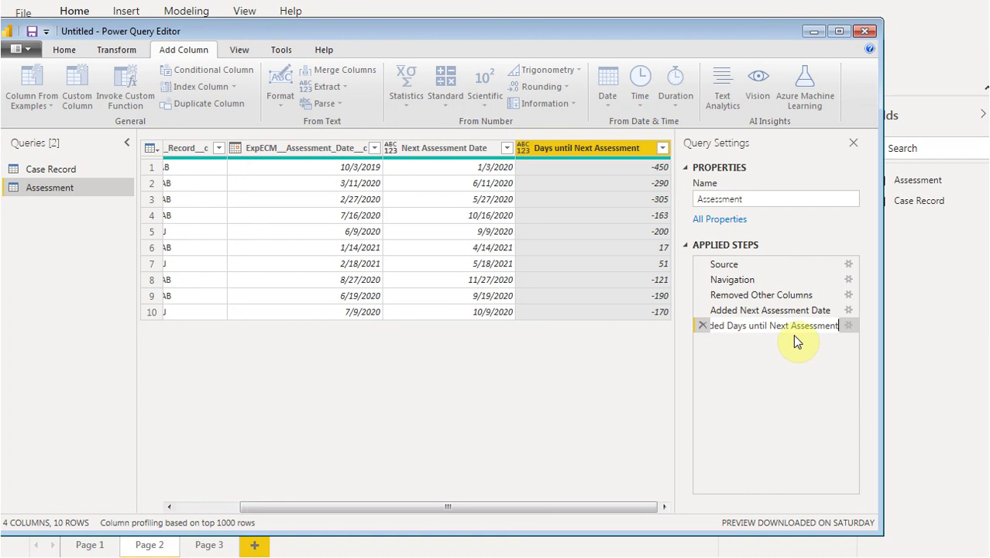
click(740, 379)
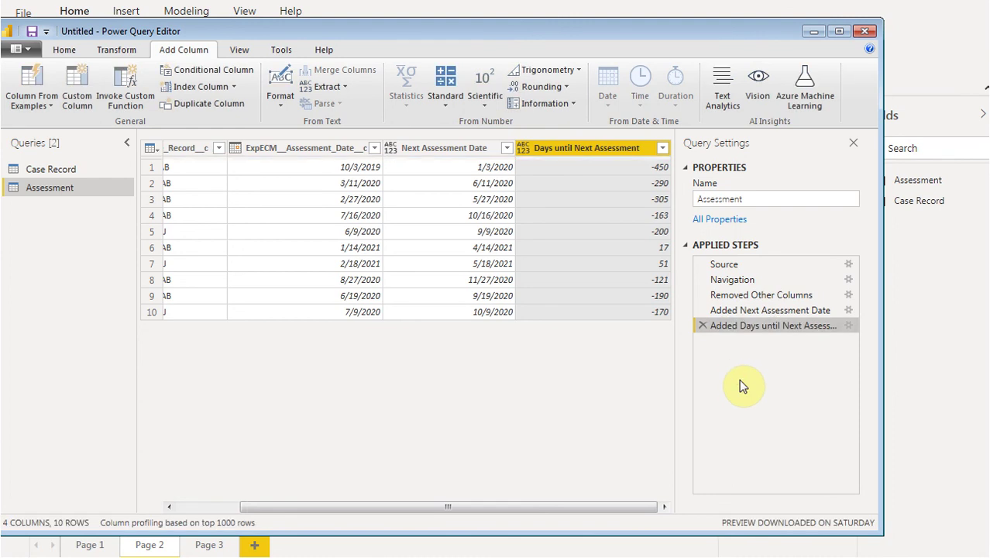